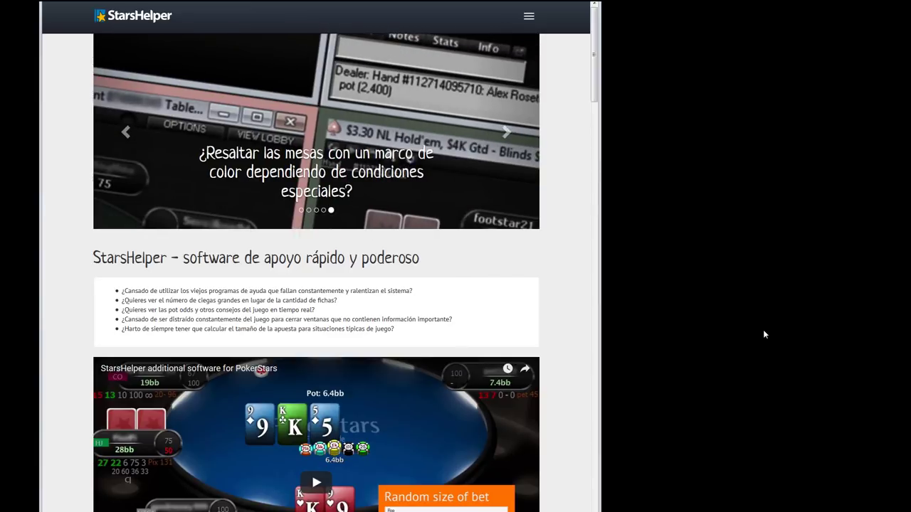
Switch from the website to the StarsHelper program and review its pre-use language and dealer message requirements and its main settings
{"action": "key", "text": "End"}
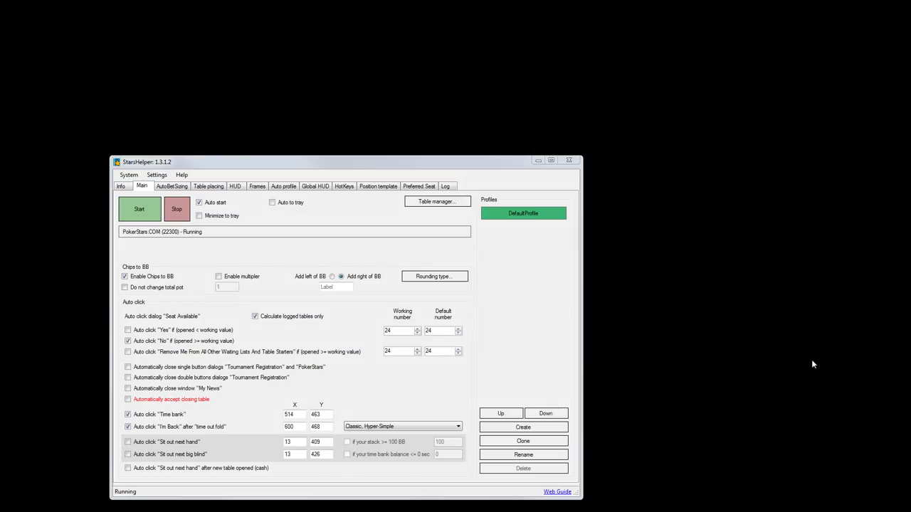
{"action": "left_click", "coordinate": [121, 187]}
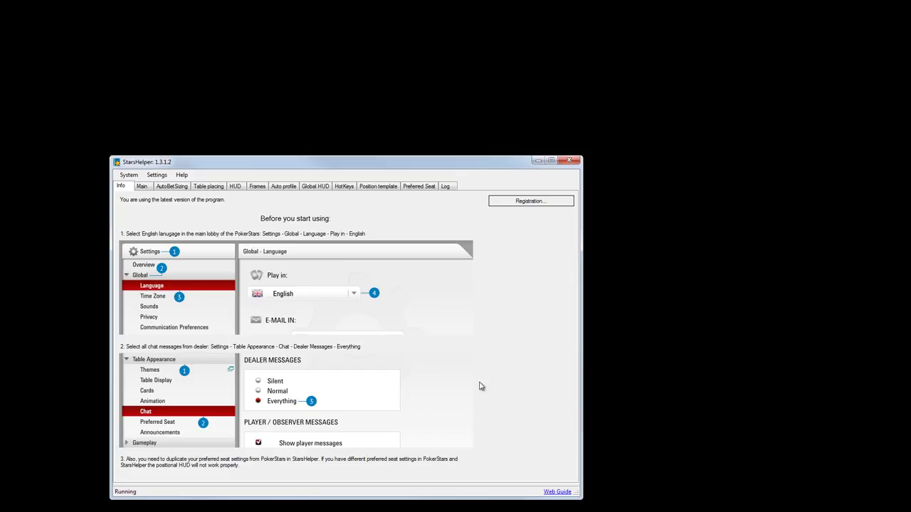
{"action": "left_click", "coordinate": [141, 186]}
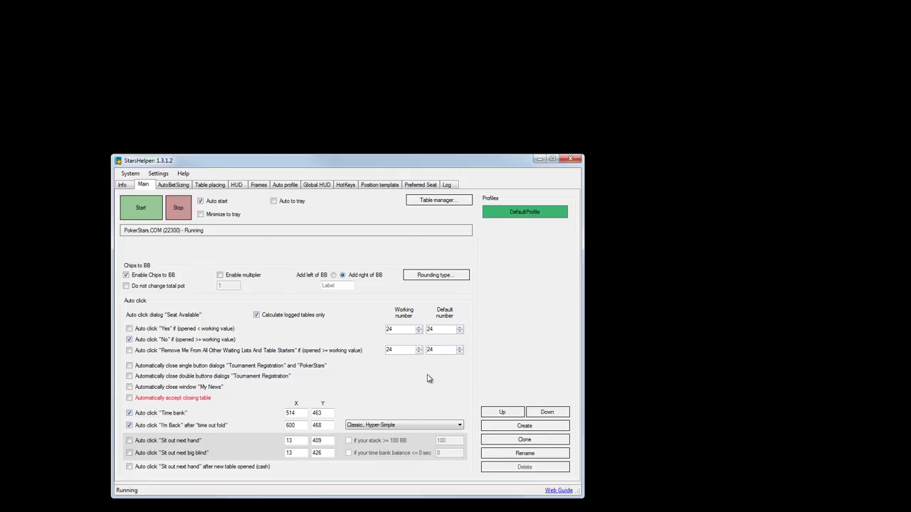
Examine the automatic bet sizing rules of the Default cash and Zoom entry, from preflop through river
{"action": "left_click", "coordinate": [175, 186]}
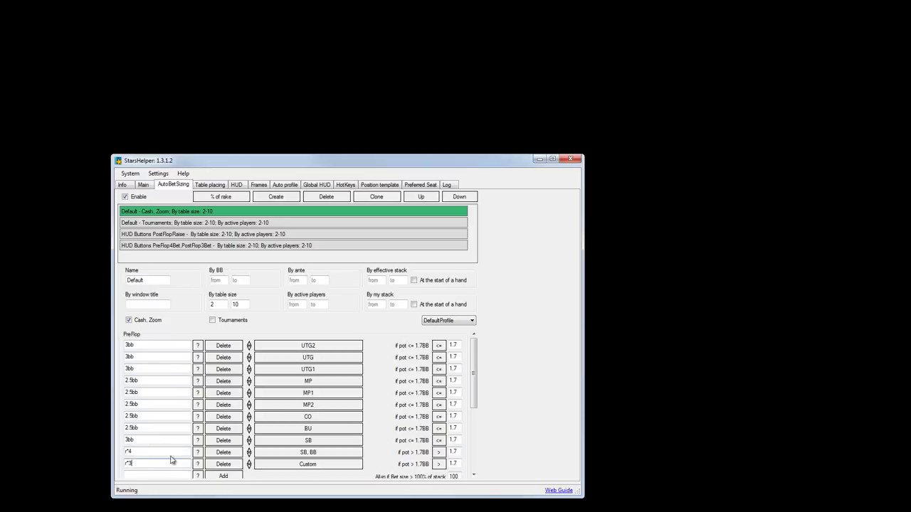
{"action": "scroll", "coordinate": [480, 382], "scroll_direction": "down", "scroll_amount": 2}
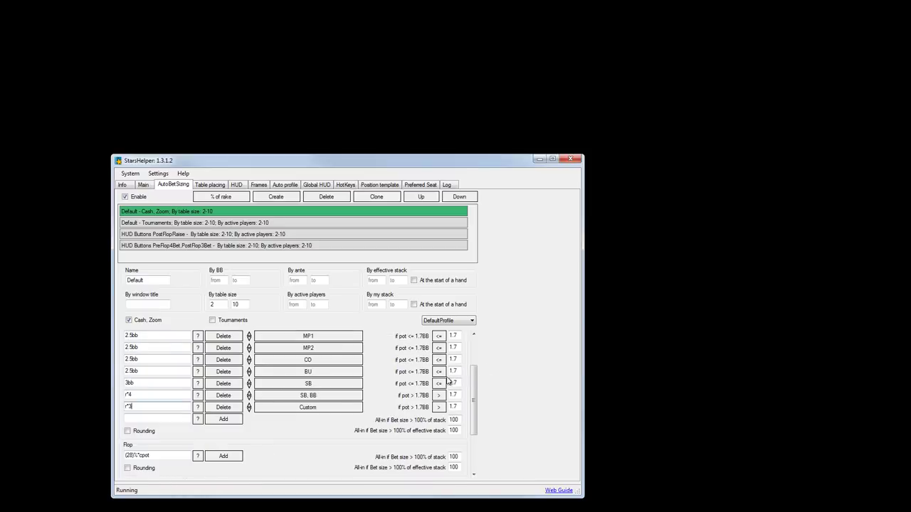
{"action": "scroll", "coordinate": [447, 381], "scroll_direction": "down", "scroll_amount": 2}
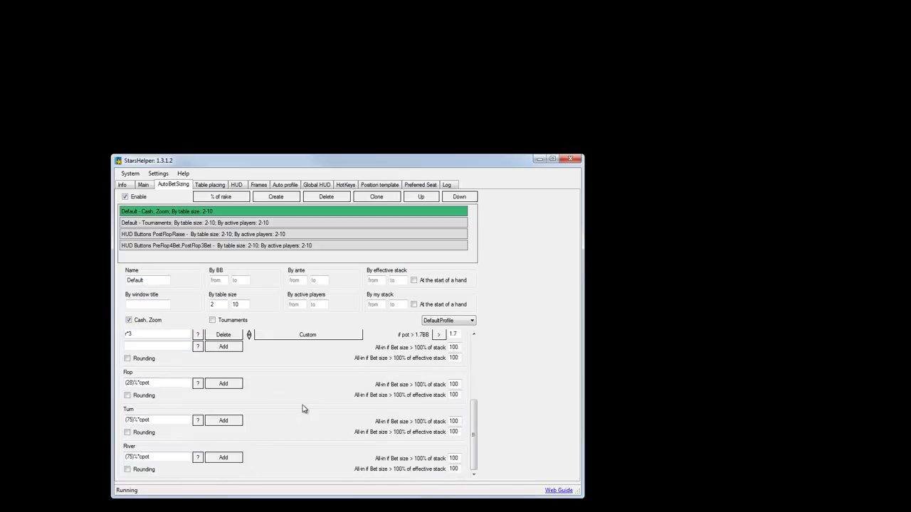
{"action": "scroll", "coordinate": [306, 409], "scroll_direction": "up", "scroll_amount": 3}
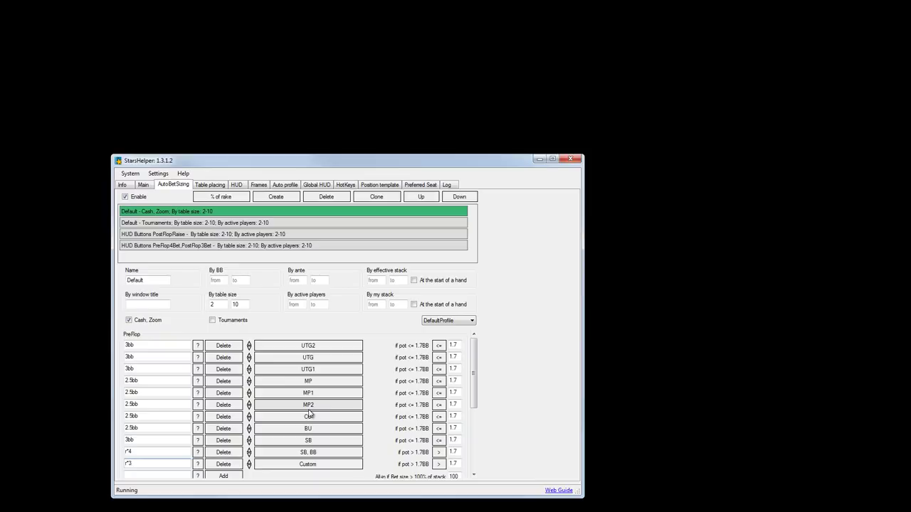
Review the table placing options and the settings of the Bluff Equity, History and Position HUD elements
{"action": "left_click", "coordinate": [210, 186]}
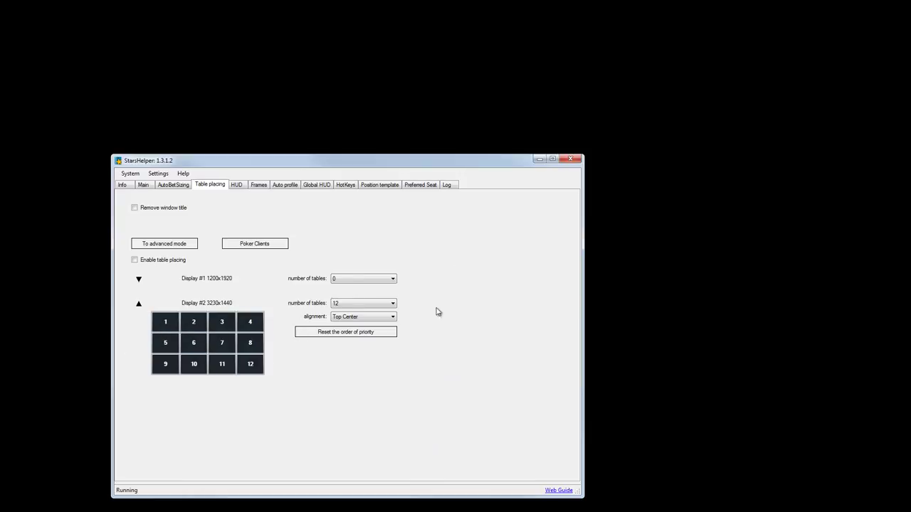
{"action": "left_click", "coordinate": [237, 185]}
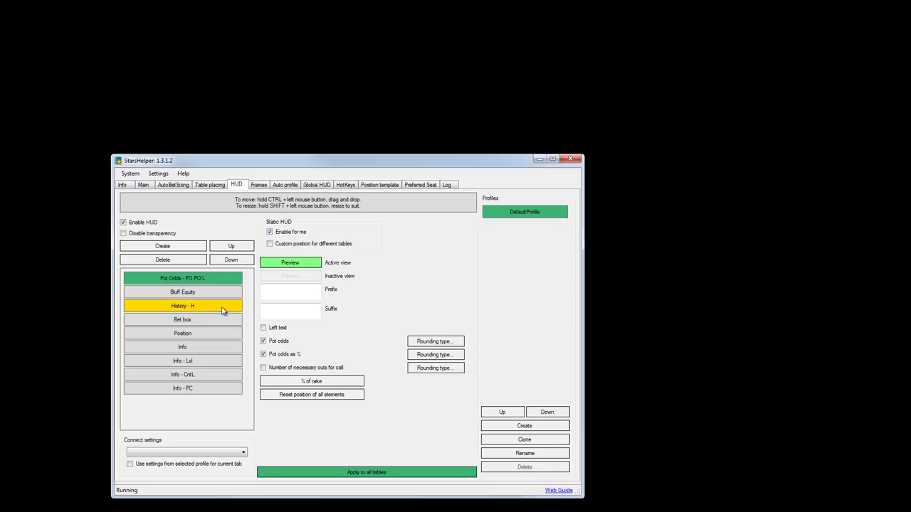
{"action": "left_click", "coordinate": [193, 307]}
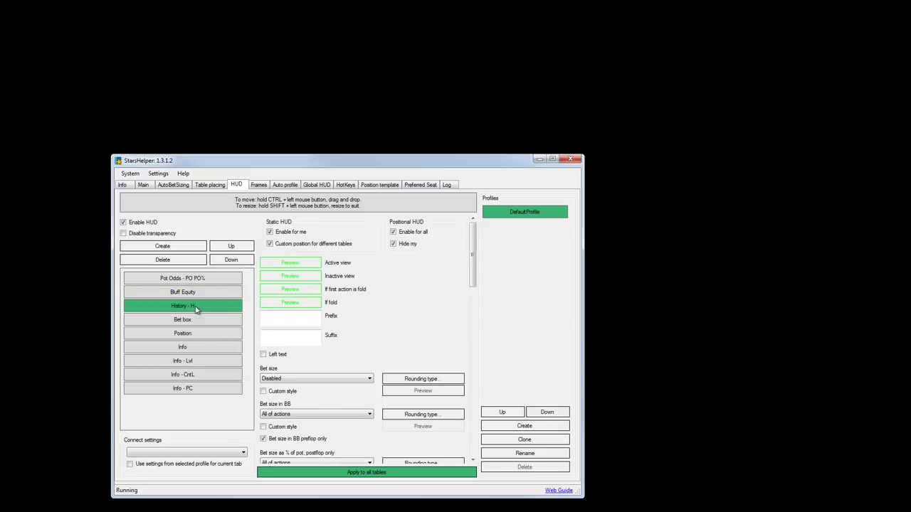
{"action": "left_click", "coordinate": [189, 294]}
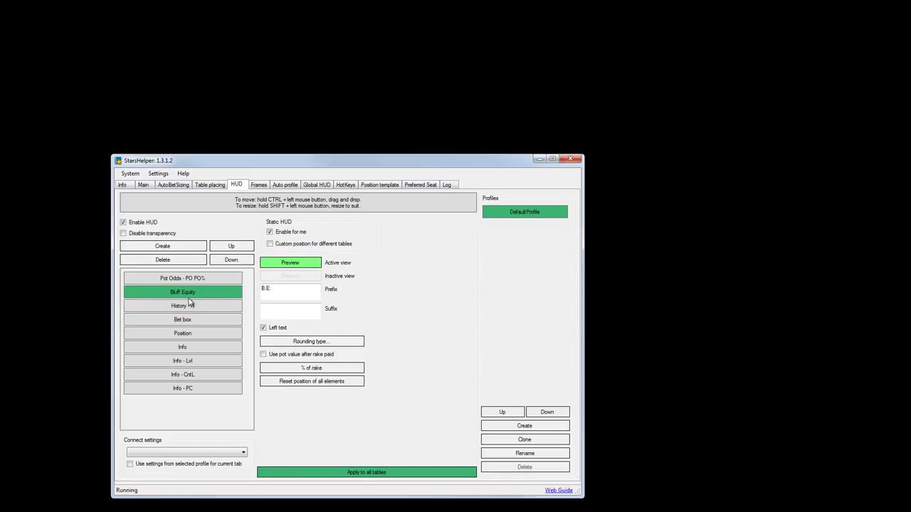
{"action": "left_click", "coordinate": [189, 305]}
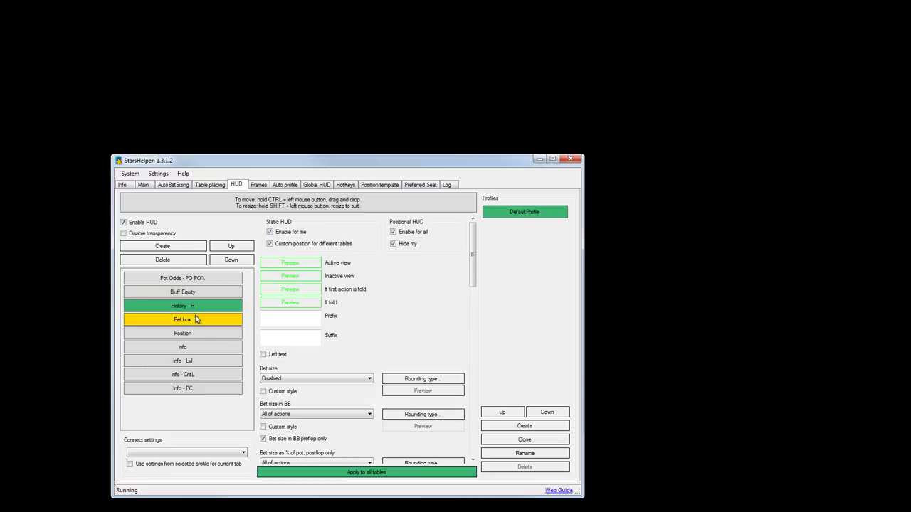
{"action": "left_click", "coordinate": [191, 333]}
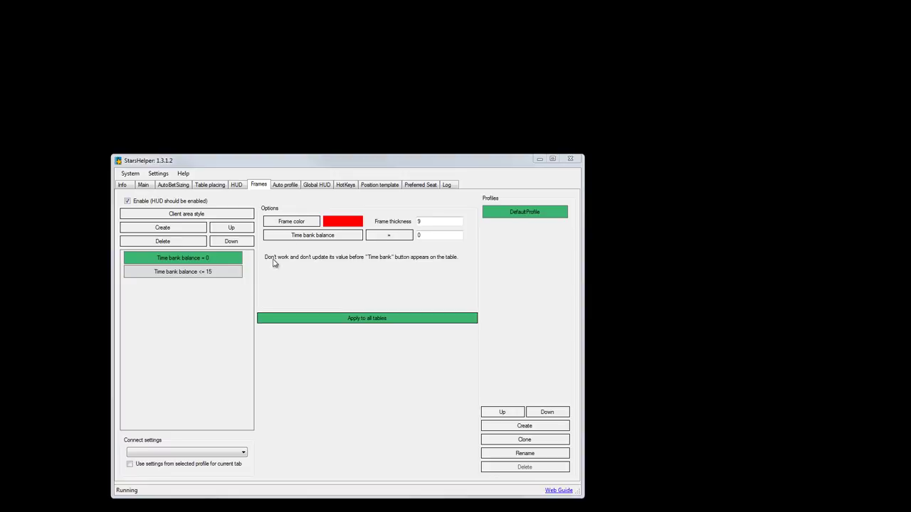
Check the value and thickness of the red time bank balance frame and apply the frame settings to all tables
{"action": "left_click", "coordinate": [421, 238]}
{"action": "left_click", "coordinate": [427, 221]}
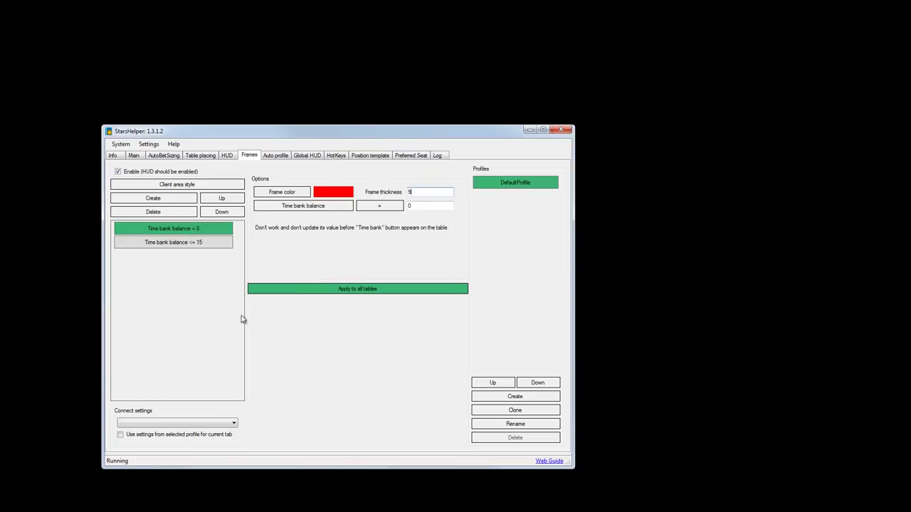
{"action": "left_click", "coordinate": [381, 287]}
Try out the global HUD by placing its timer window beside the settings window, and close it
{"action": "left_click", "coordinate": [312, 156]}
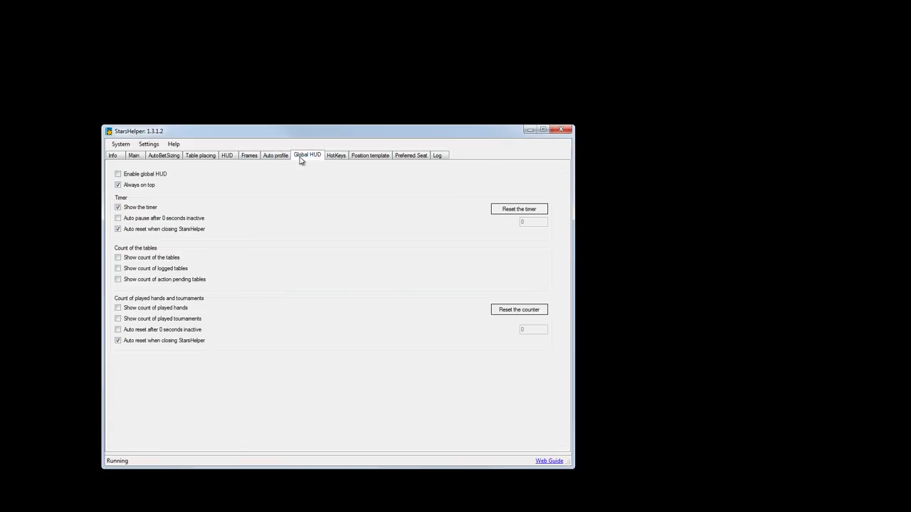
{"action": "left_click", "coordinate": [140, 179]}
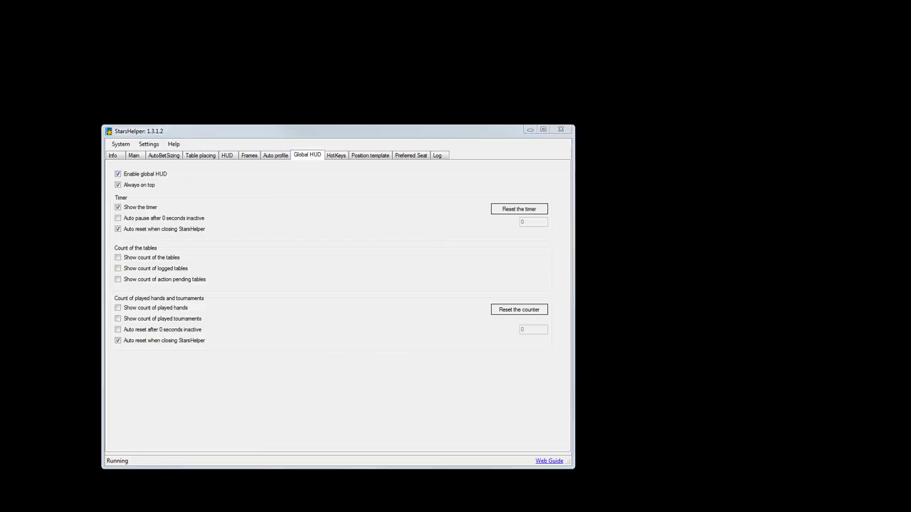
{"action": "left_click_drag", "start_coordinate": [214, 242], "coordinate": [667, 238]}
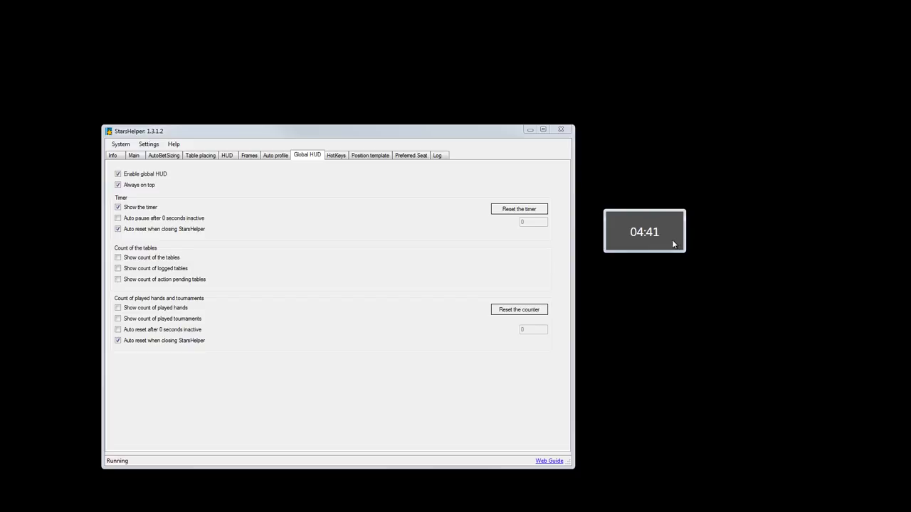
{"action": "right_click", "coordinate": [646, 239]}
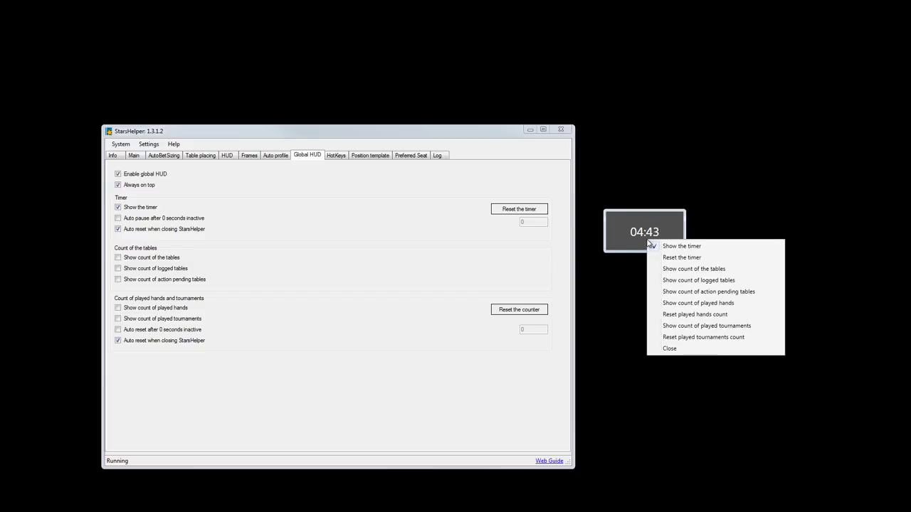
{"action": "left_click", "coordinate": [680, 349]}
Examine the action and assigned key of several entries in the hotkey list
{"action": "left_click", "coordinate": [335, 157]}
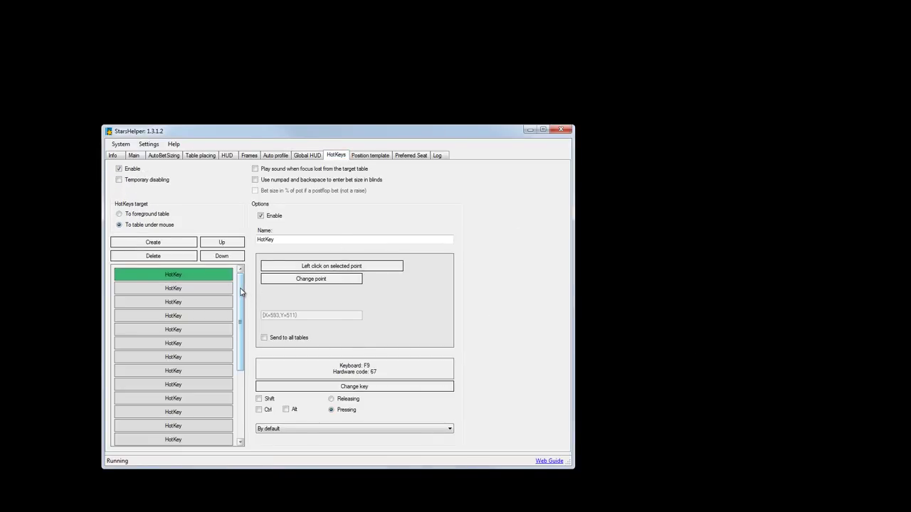
{"action": "left_click_drag", "start_coordinate": [244, 306], "coordinate": [243, 381]}
{"action": "scroll", "coordinate": [216, 402], "scroll_direction": "up", "scroll_amount": 5}
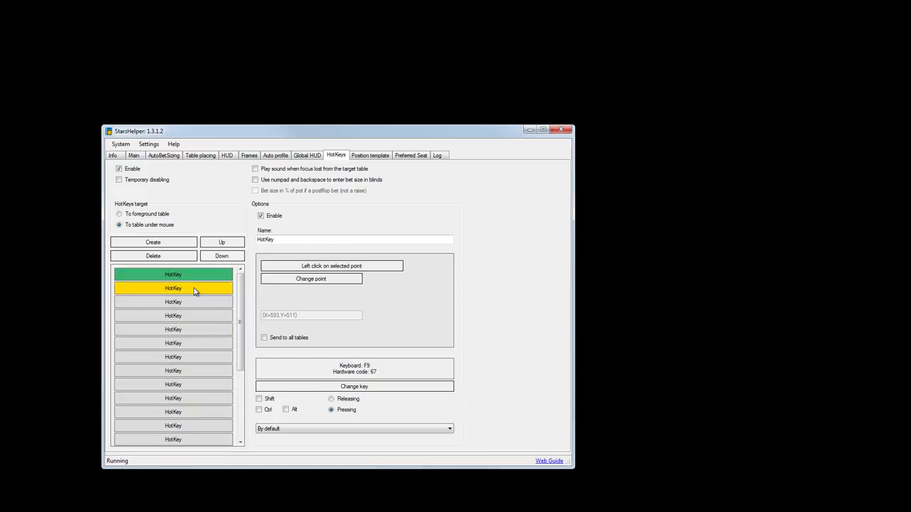
{"action": "left_click", "coordinate": [194, 289]}
{"action": "left_click", "coordinate": [195, 302]}
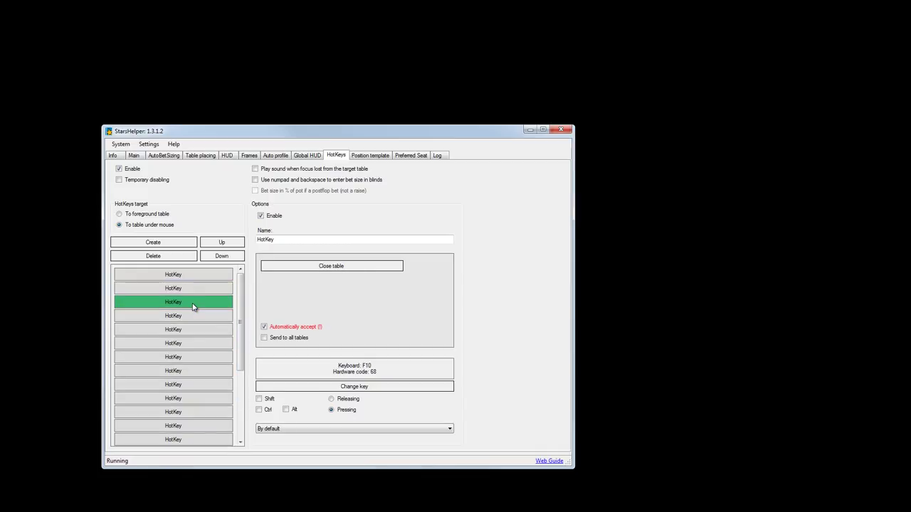
{"action": "left_click", "coordinate": [195, 315]}
{"action": "left_click", "coordinate": [191, 302]}
{"action": "left_click", "coordinate": [211, 342]}
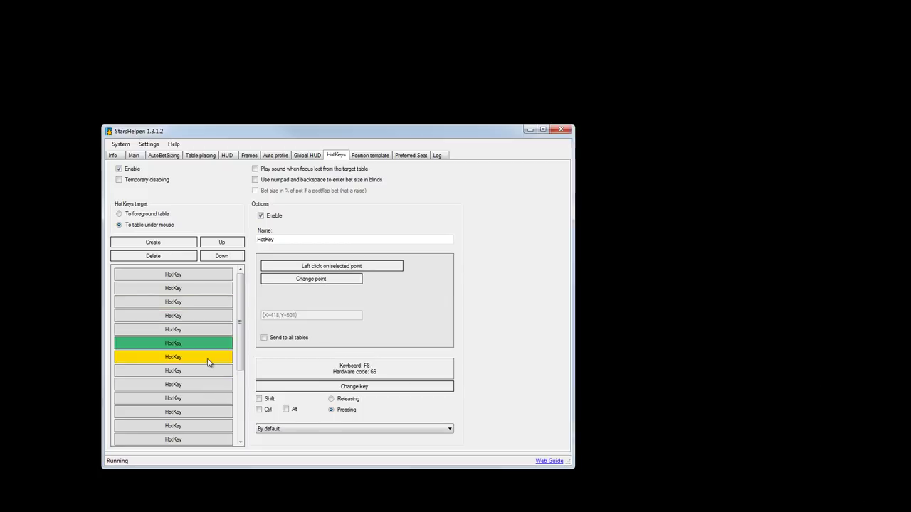
{"action": "left_click", "coordinate": [207, 358]}
{"action": "left_click", "coordinate": [204, 383]}
{"action": "left_click", "coordinate": [201, 372]}
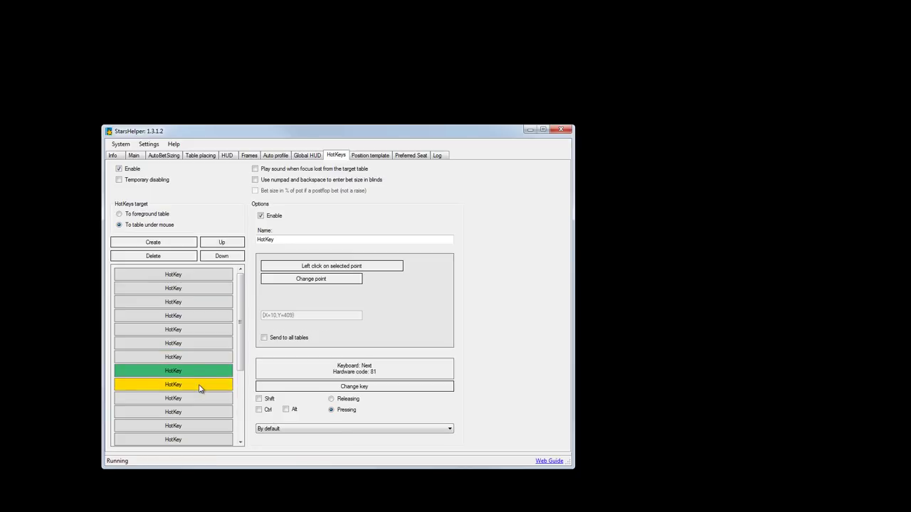
{"action": "left_click", "coordinate": [200, 385]}
{"action": "left_click", "coordinate": [200, 400]}
{"action": "left_click", "coordinate": [198, 371]}
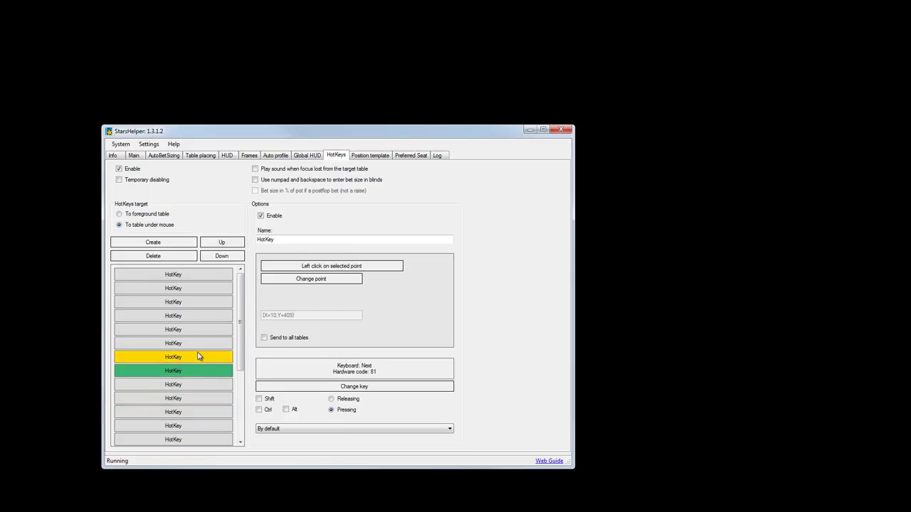
{"action": "left_click", "coordinate": [197, 343]}
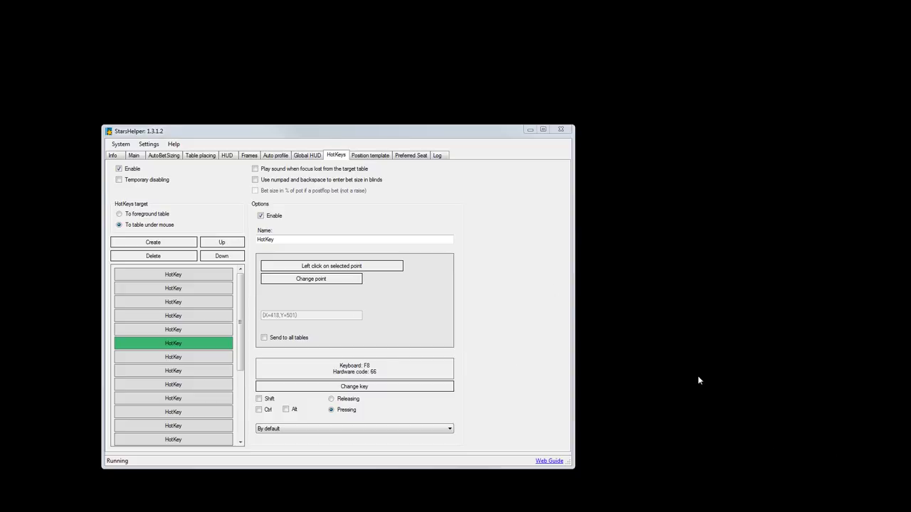
Review the position label template and the preferred seat for each table size, and return to the main settings
{"action": "left_click", "coordinate": [376, 156]}
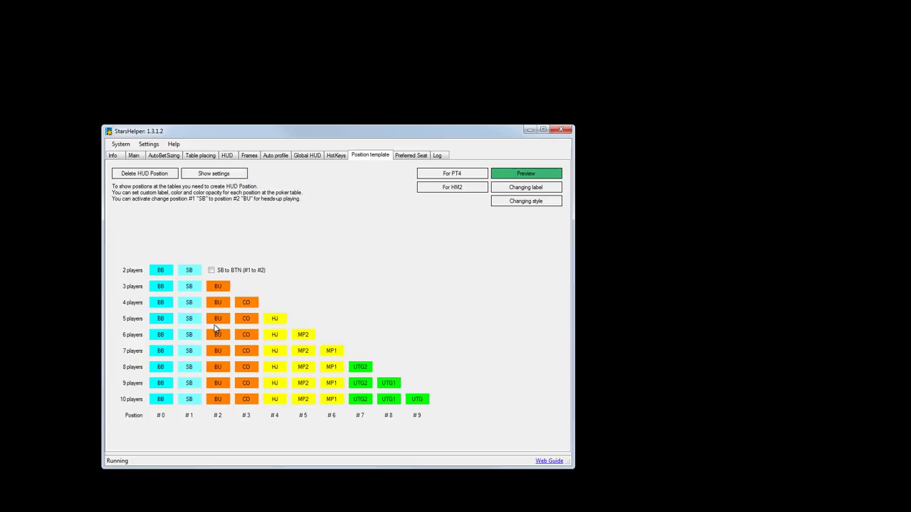
{"action": "left_click", "coordinate": [420, 157]}
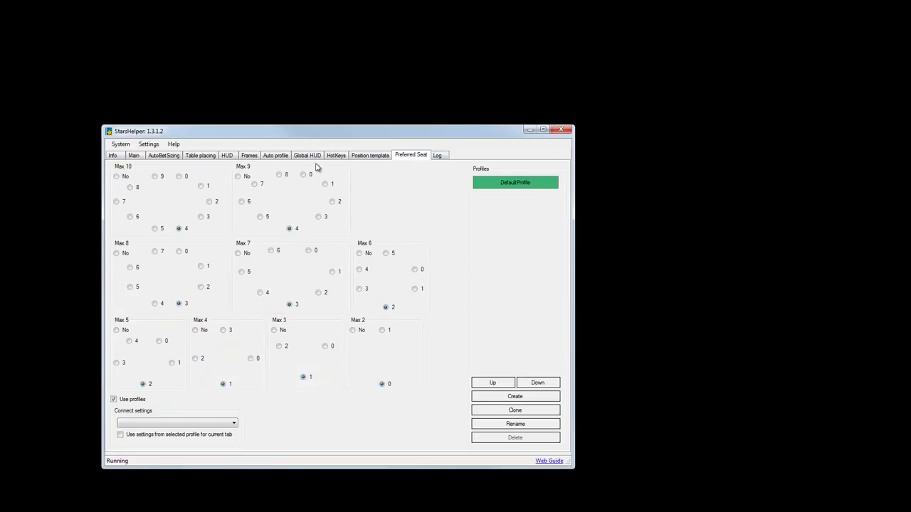
{"action": "left_click", "coordinate": [135, 157]}
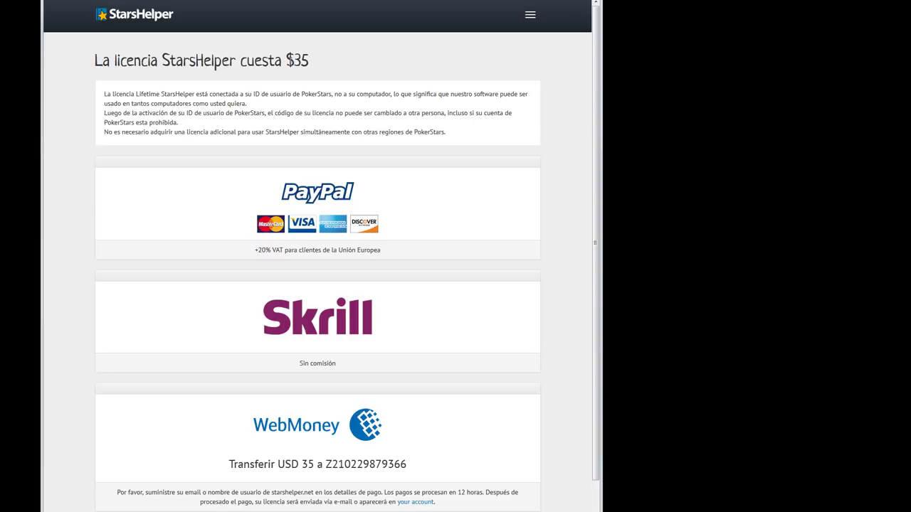
Examine the licence price heading on the StarsHelper website's purchase page
{"action": "double_click", "coordinate": [293, 61]}
{"action": "left_click", "coordinate": [317, 62]}
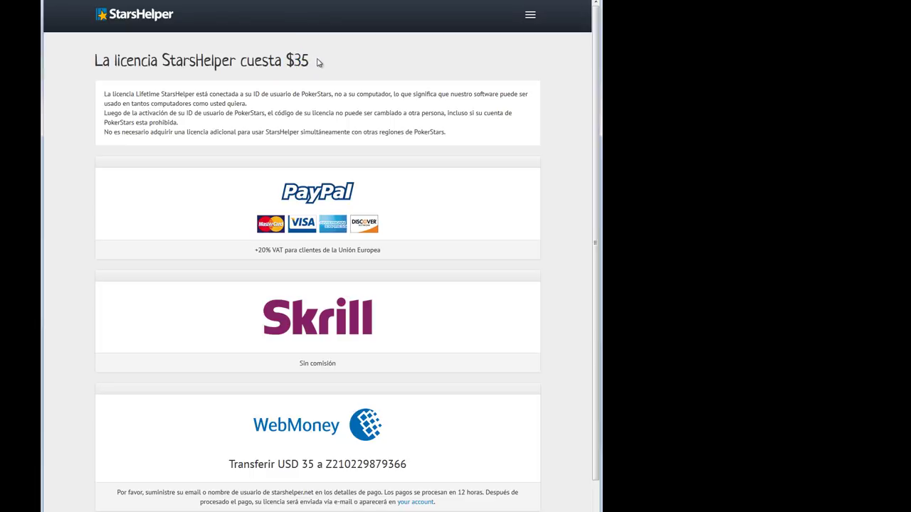
{"action": "left_click_drag", "start_coordinate": [317, 63], "coordinate": [95, 63]}
{"action": "left_click", "coordinate": [323, 68]}
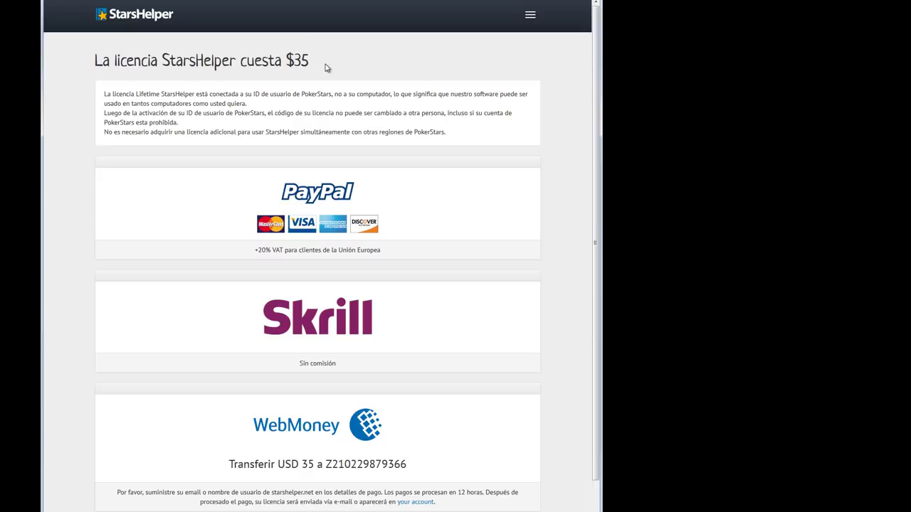